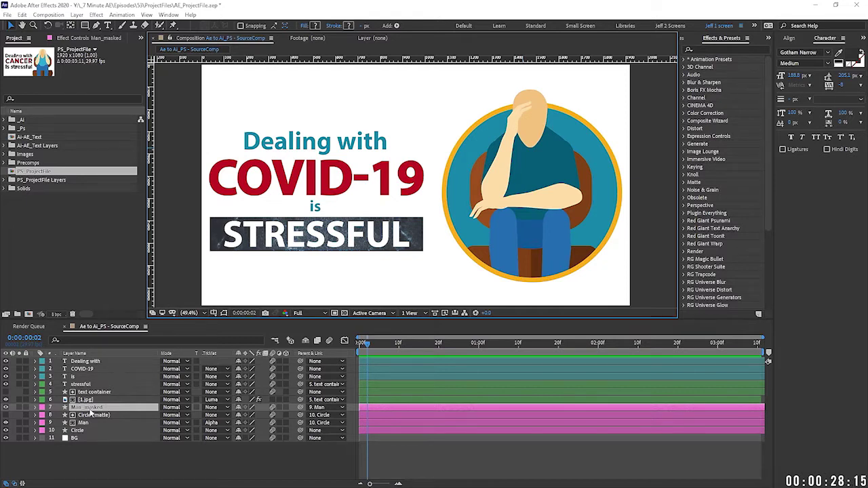
click(98, 456)
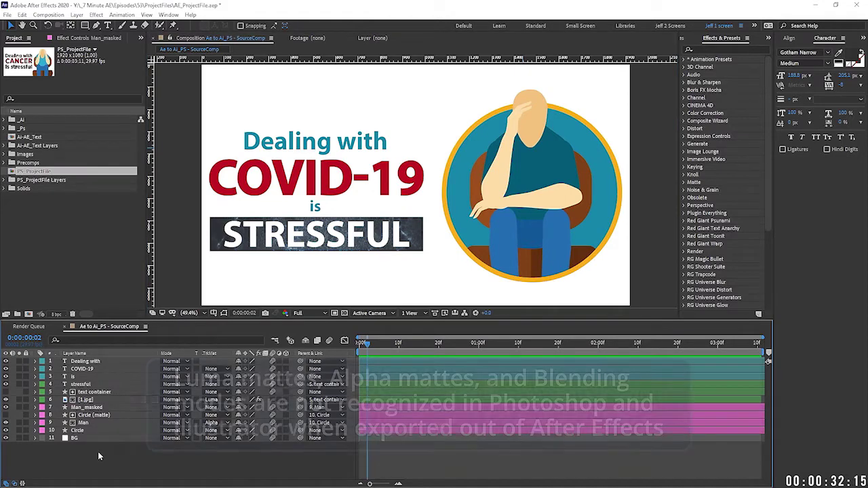
click(88, 401)
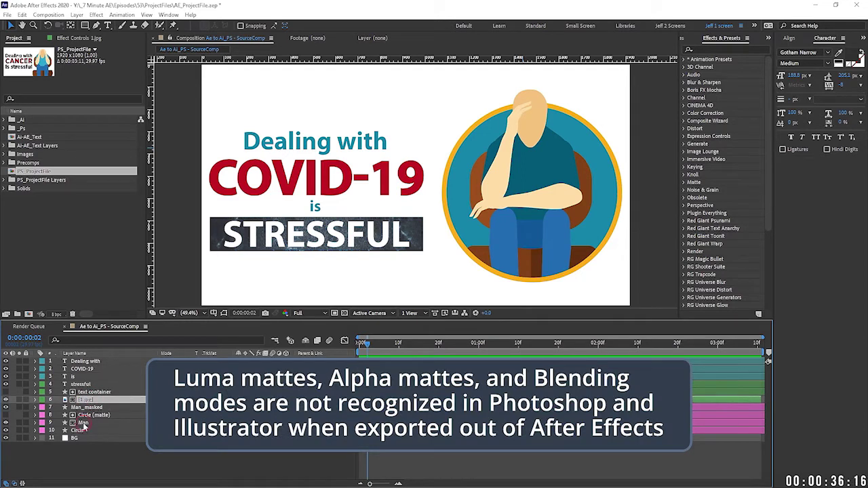
click(95, 392)
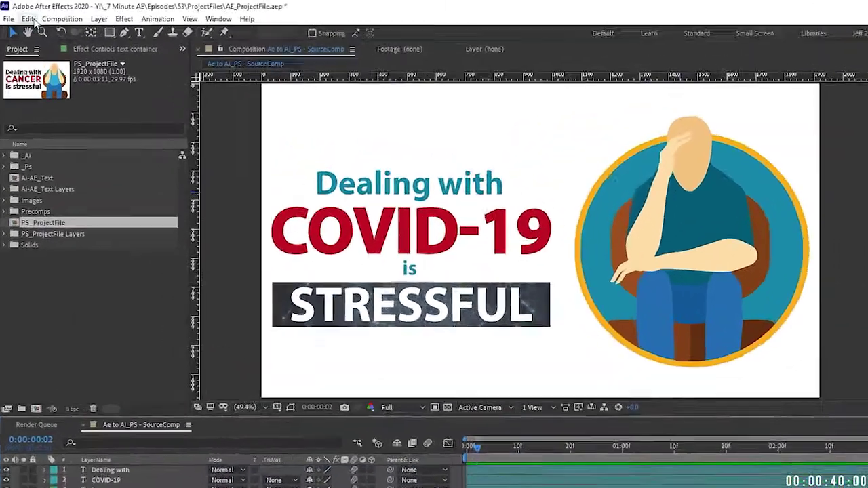
Export the current frame as Photoshop layers to Ae to Ai_PS - SourceComp.psd in the Working Files folder.
click(61, 18)
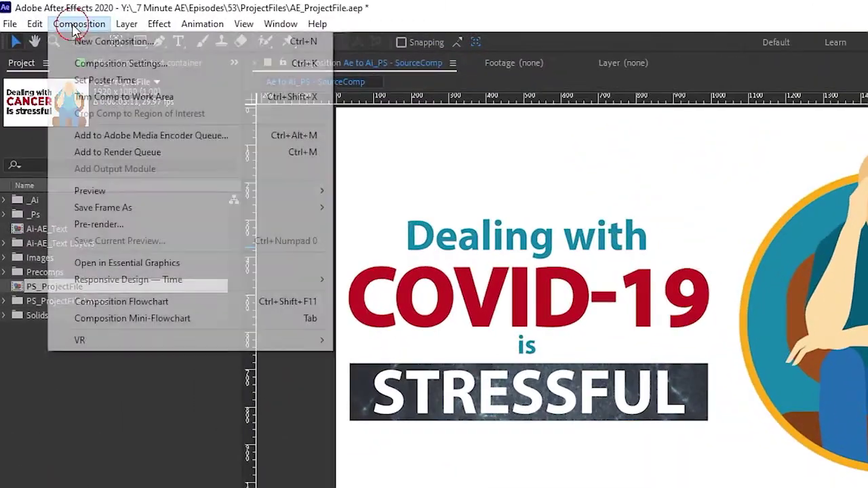
mouse_move(129, 165)
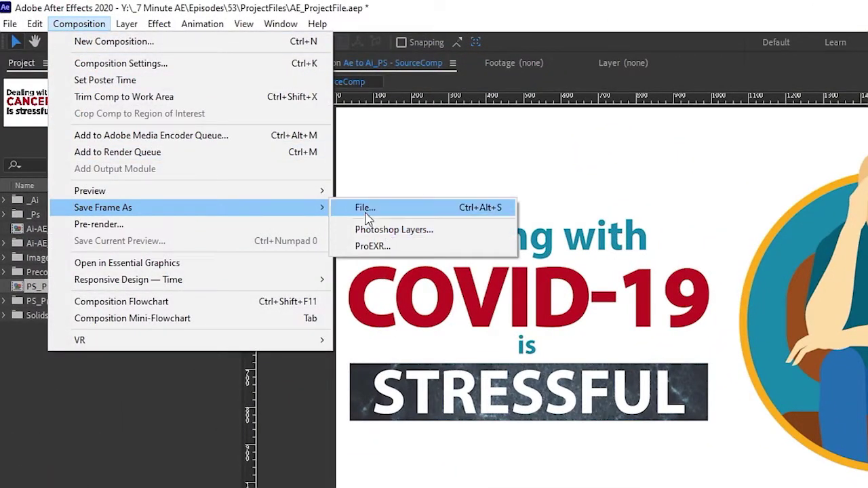
click(383, 230)
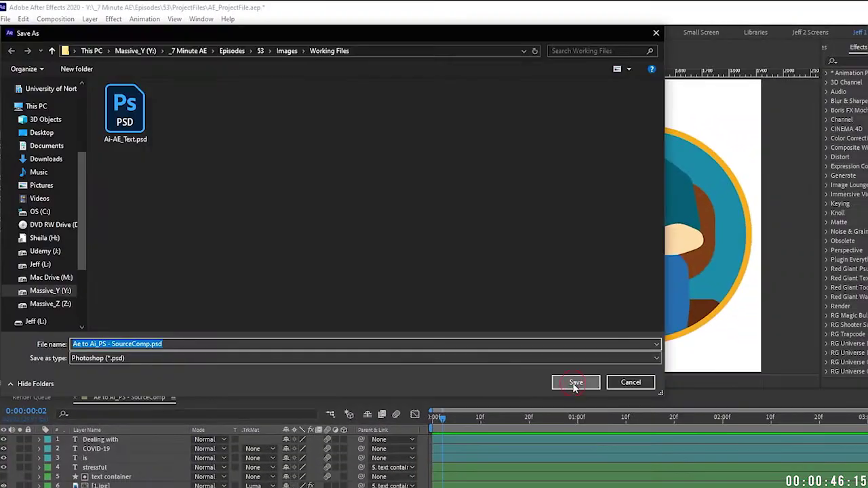
click(574, 383)
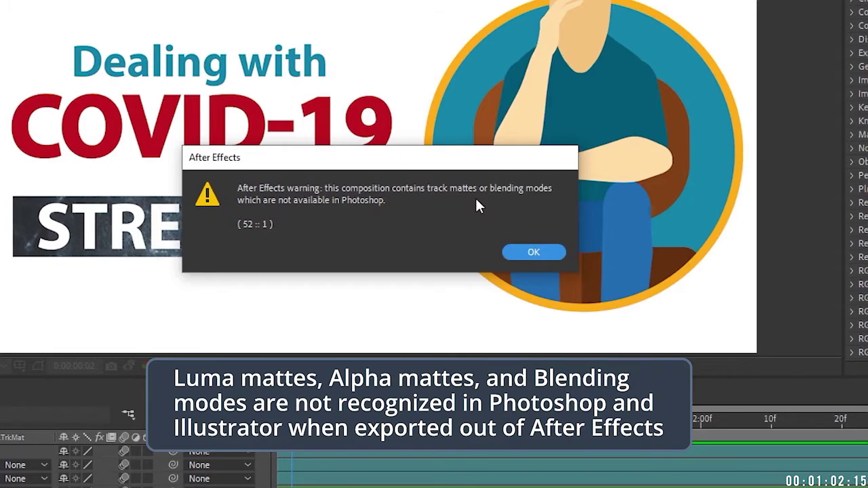
click(533, 252)
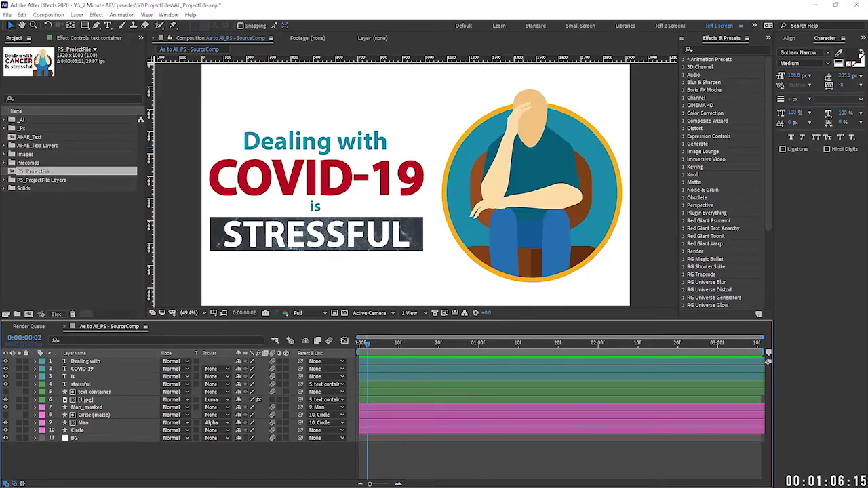
Switch to Photoshop and open the exported Ae to Ai_PS - SourceComp.PSD from the Working Files folder.
key(alt+Tab)
click(20, 7)
click(30, 30)
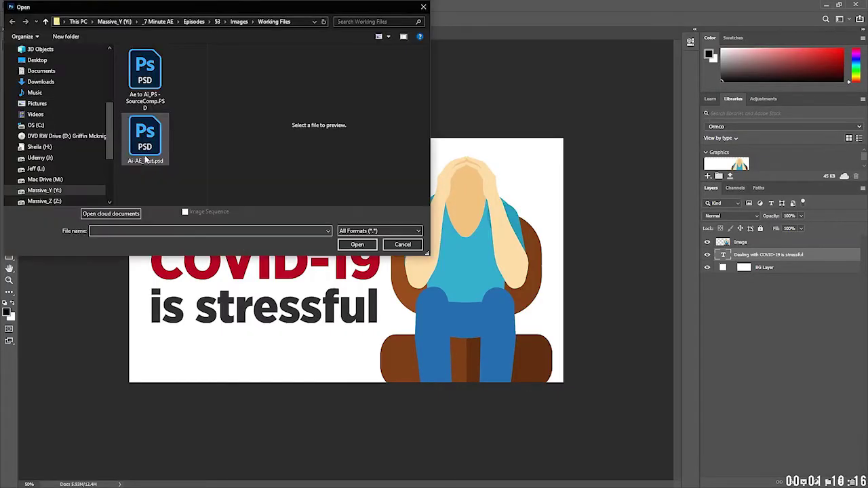
double_click(145, 74)
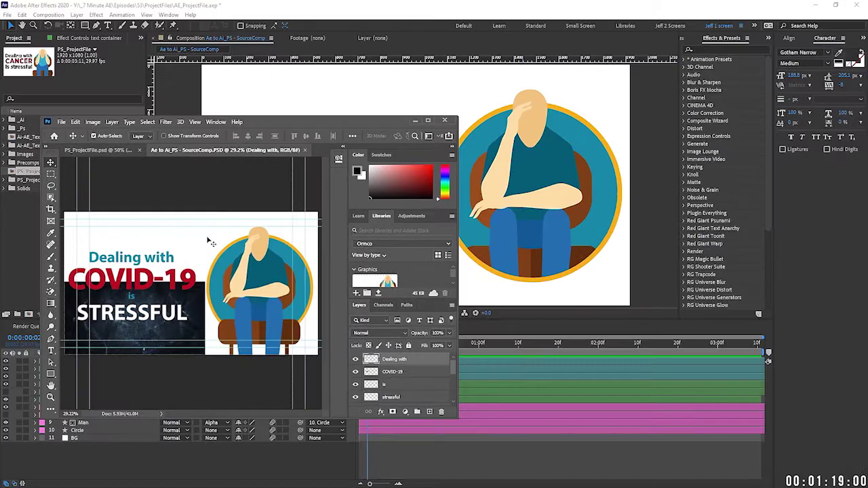
Compare the exported PSD side by side with the After Effects composition, and close the PSD document.
double_click(584, 8)
drag(285, 121, 277, 133)
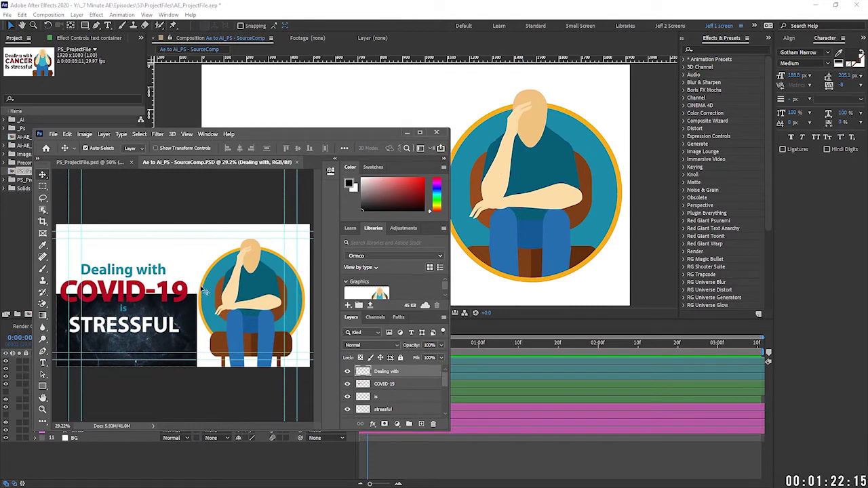
drag(323, 134, 437, 258)
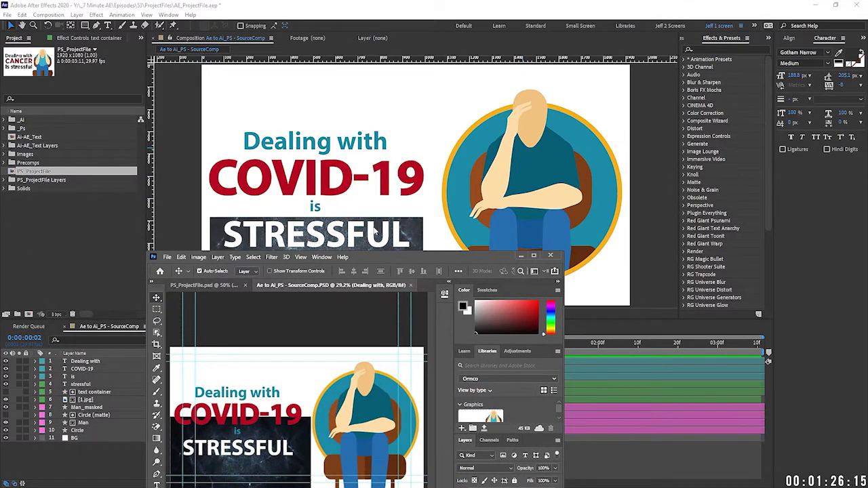
drag(431, 259, 441, 179)
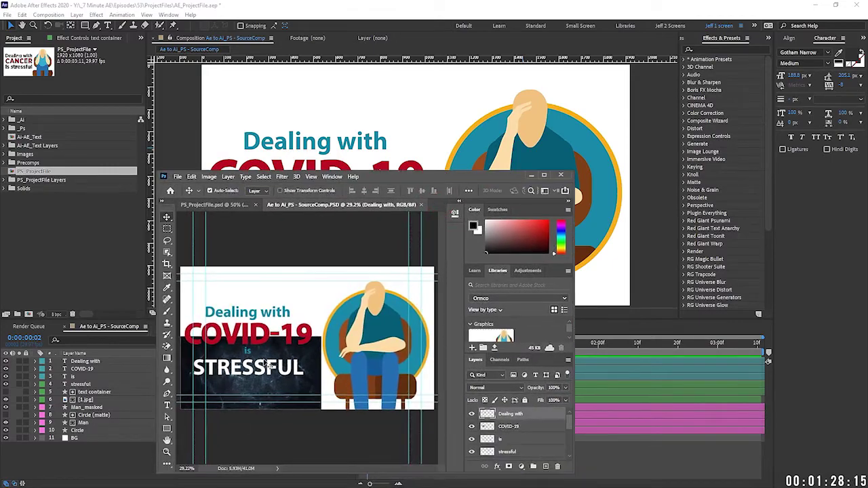
click(544, 175)
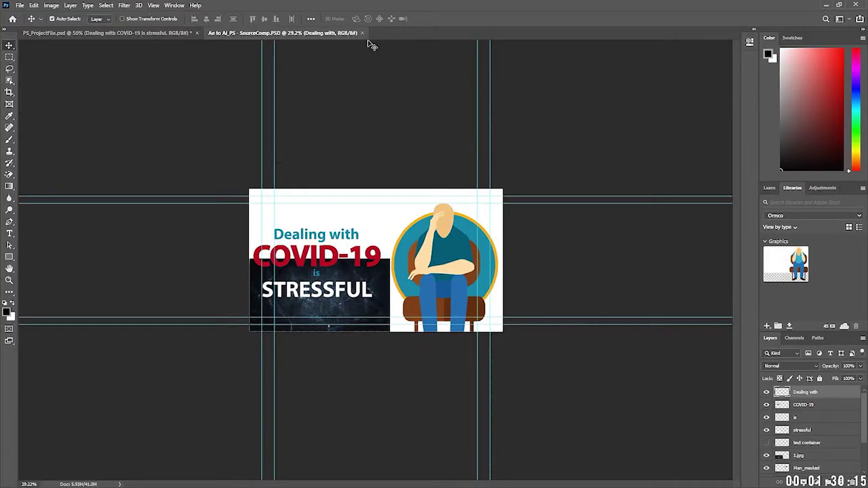
click(362, 32)
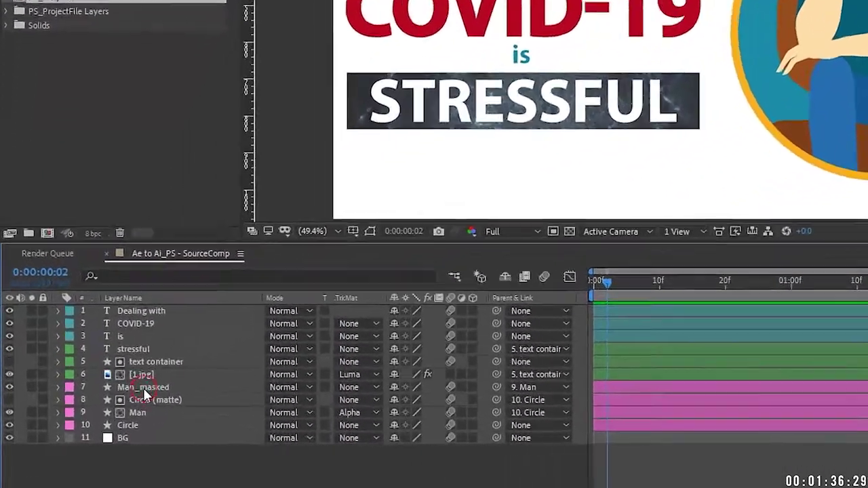
Pre-compose the text container and 1.jpg layers together into a new composition named LumaLayer.
click(144, 389)
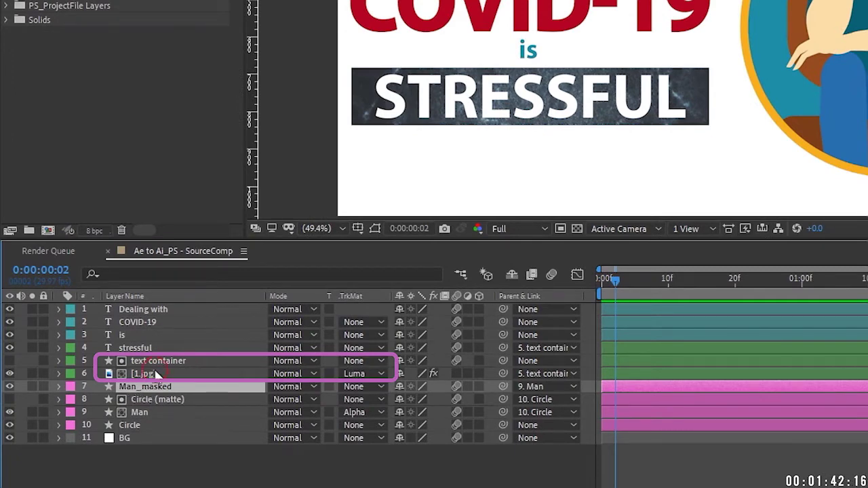
click(155, 374)
click(151, 363)
shift+click(149, 375)
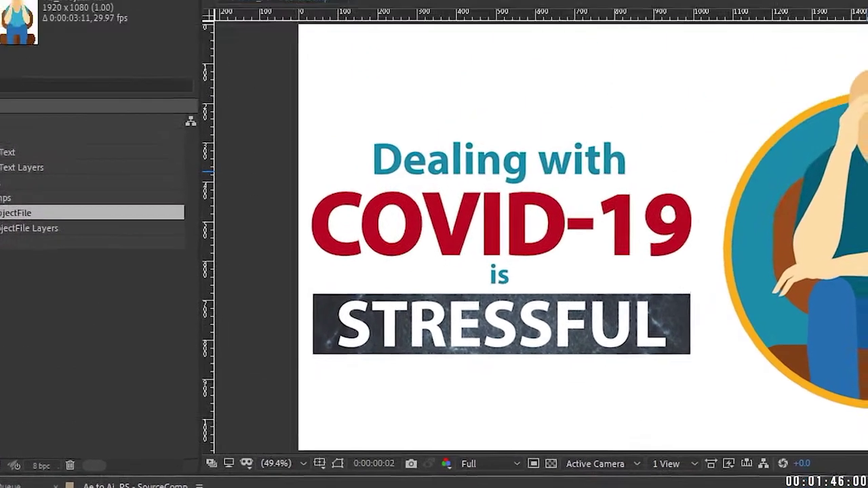
key(ctrl+shift+c)
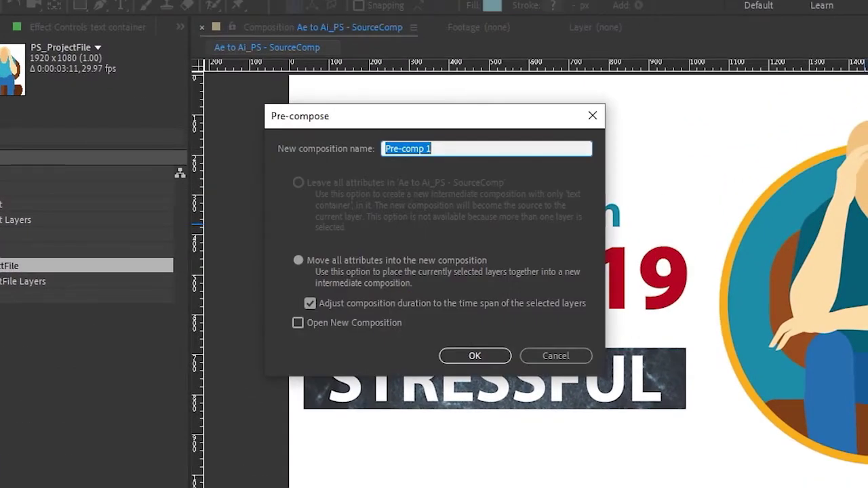
text(LumaLayer)
key(Return)
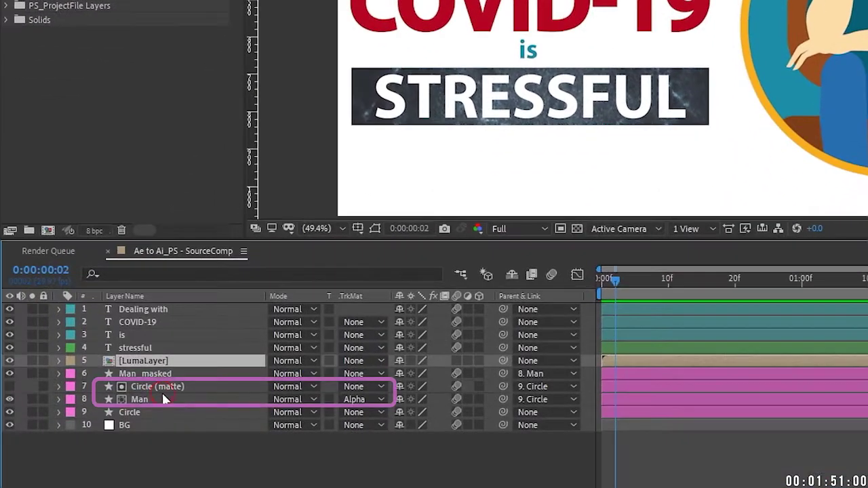
Try removing the alpha track matte from the Man layer, and undo the change.
click(163, 400)
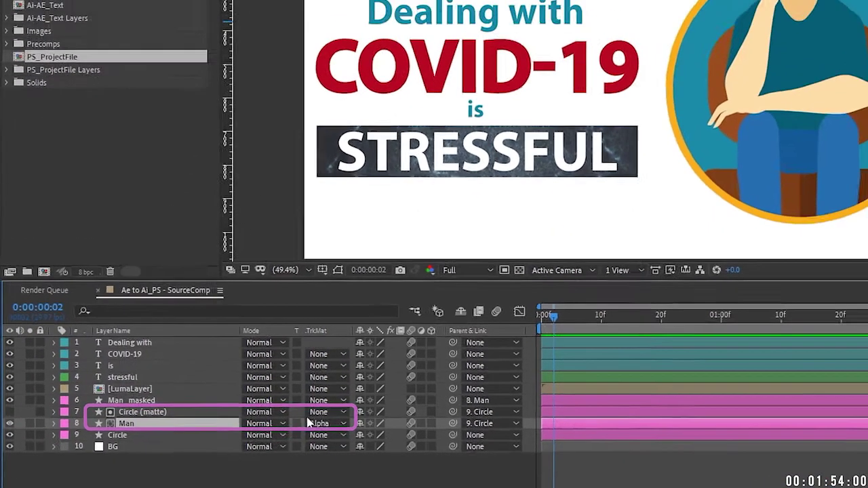
click(363, 400)
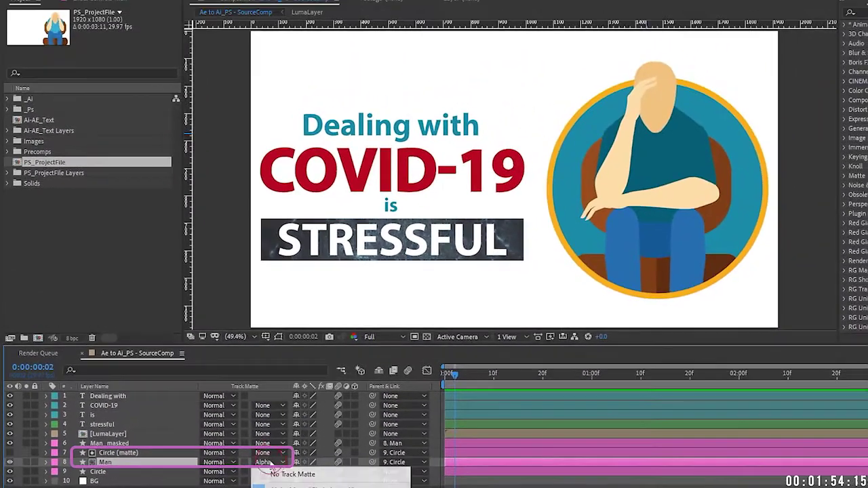
click(366, 417)
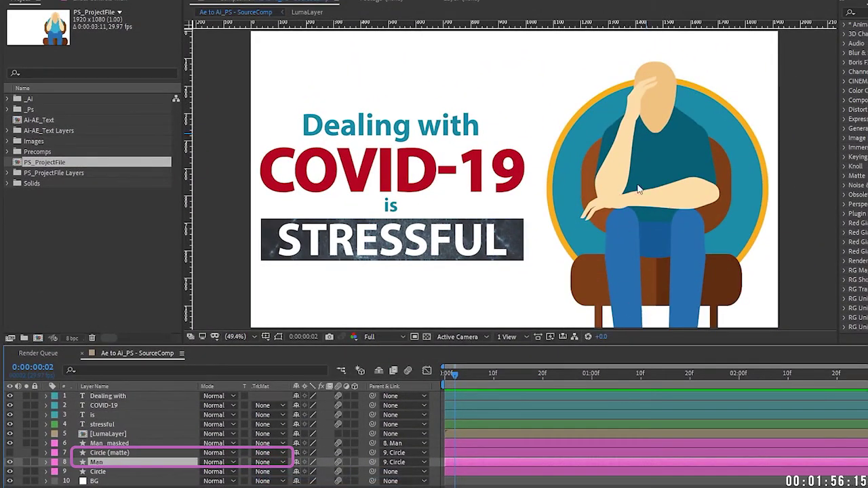
key(ctrl+z)
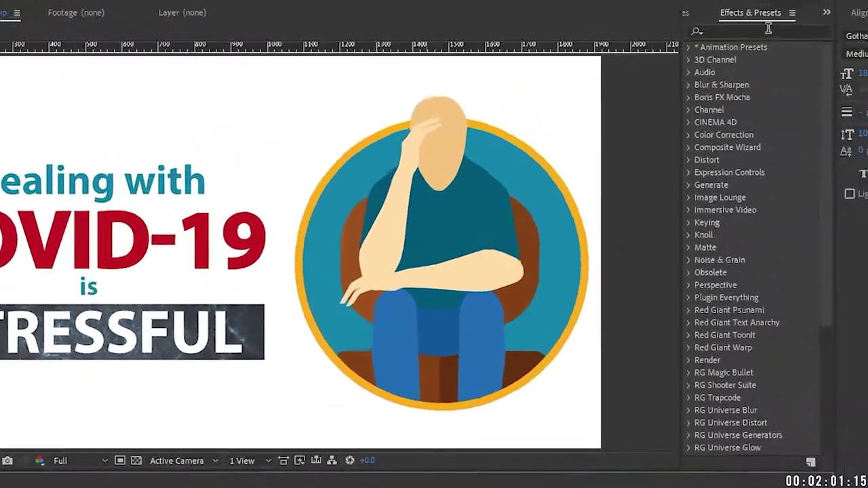
Apply the Set Matte effect to the Man layer, taking its matte from the Circle (matte) layer.
click(769, 29)
text(set matte)
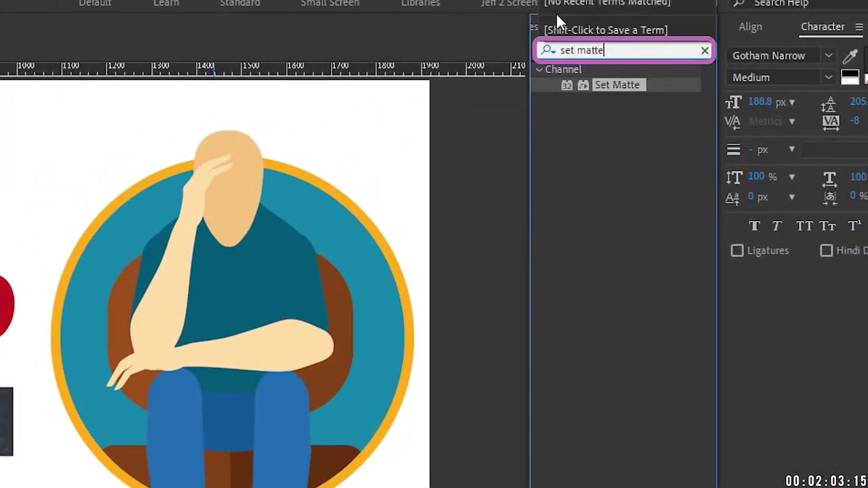
double_click(614, 84)
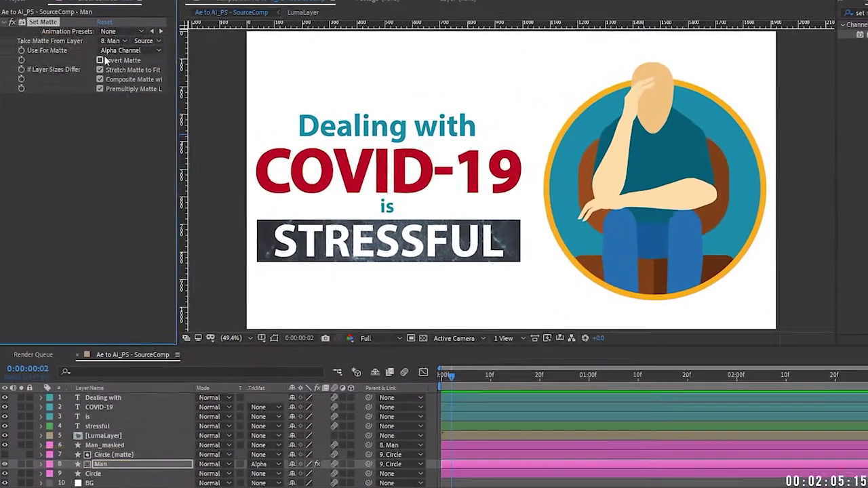
click(112, 41)
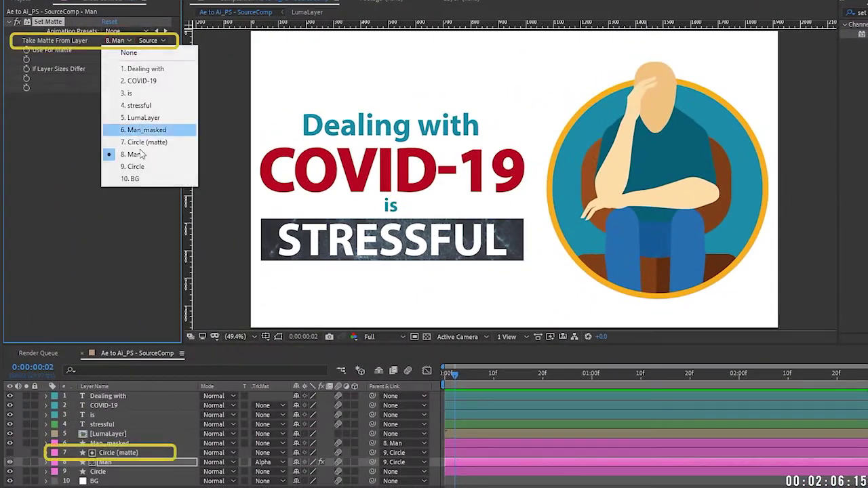
click(143, 142)
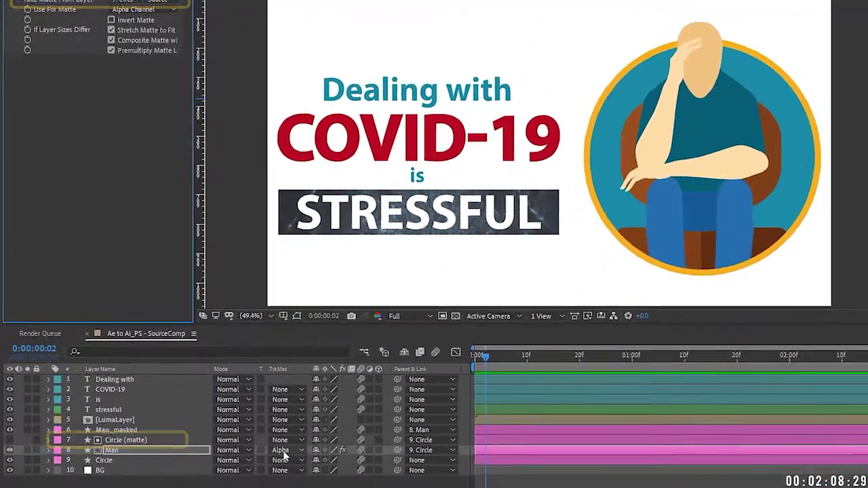
Set the Man layer to No Track Matte, and toggle its Set Matte effect off and on to check the masking.
click(265, 462)
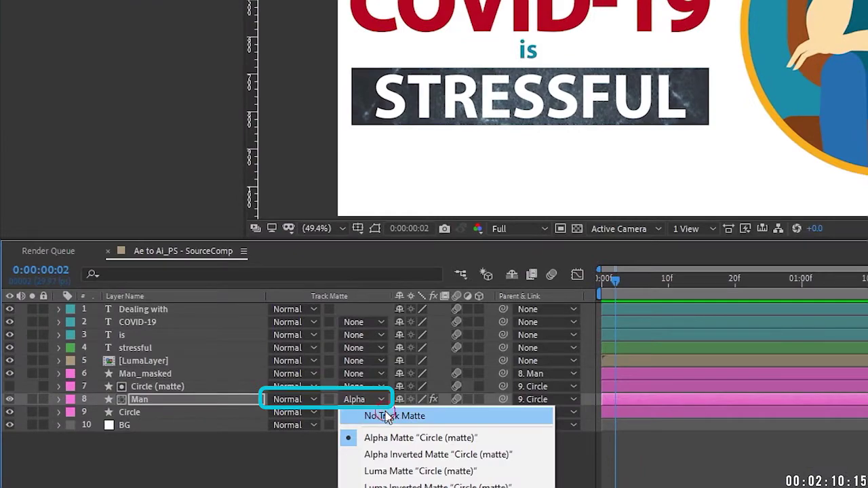
click(381, 422)
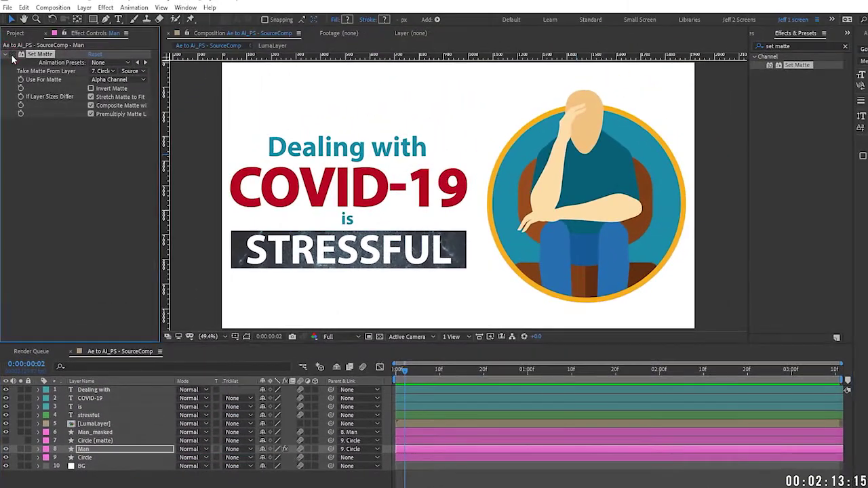
click(12, 55)
click(12, 55)
Open the LumaLayer composition and queue its current frame for saving as an image file.
click(95, 424)
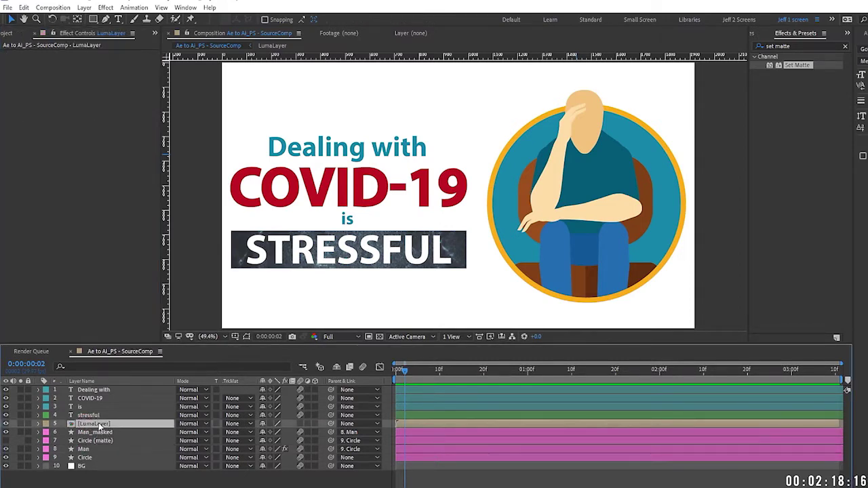
double_click(99, 425)
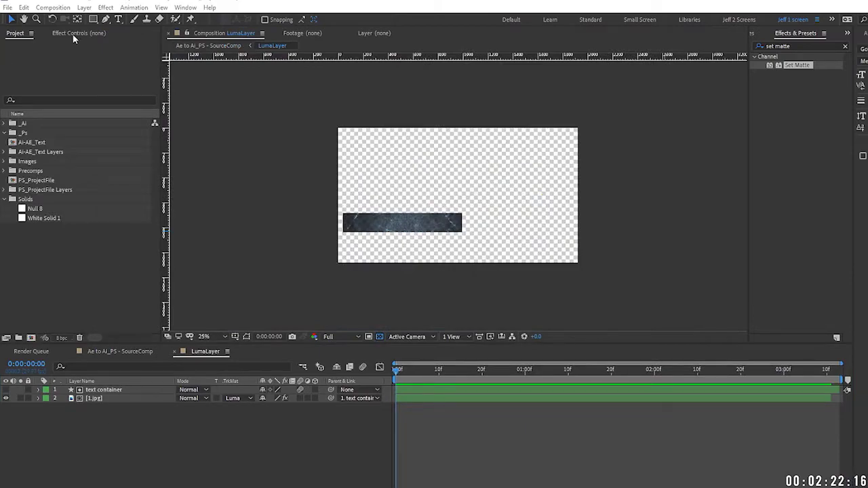
click(53, 7)
mouse_move(109, 128)
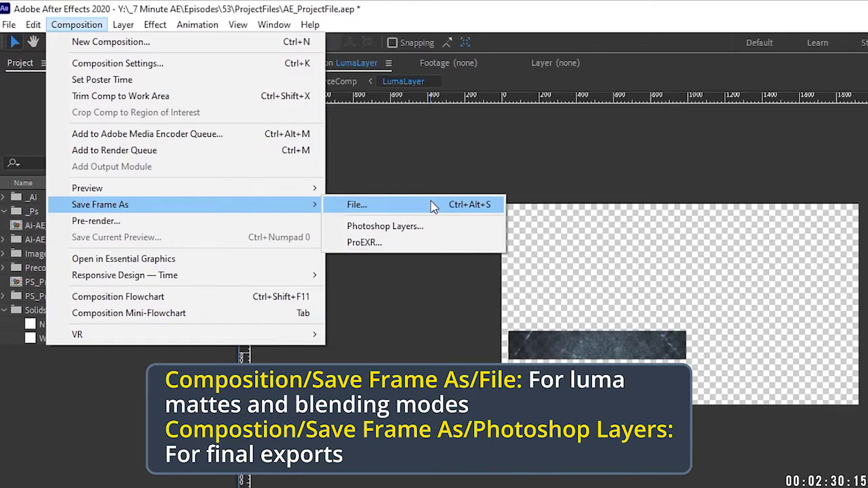
click(434, 206)
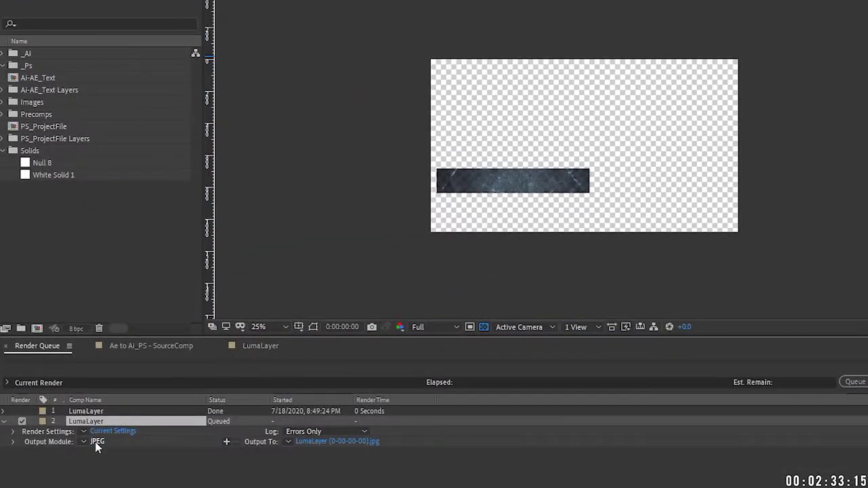
Set the queued LumaLayer output to PNG Sequence format with RGB + Alpha channels.
click(97, 441)
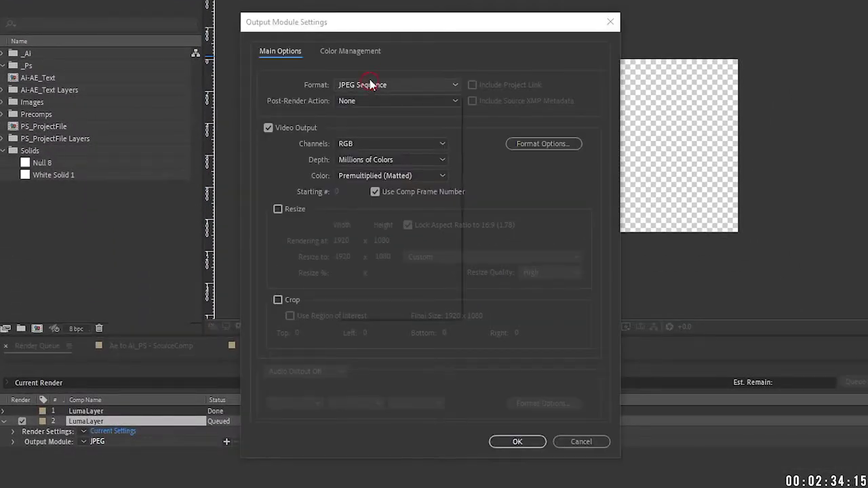
click(370, 86)
click(382, 197)
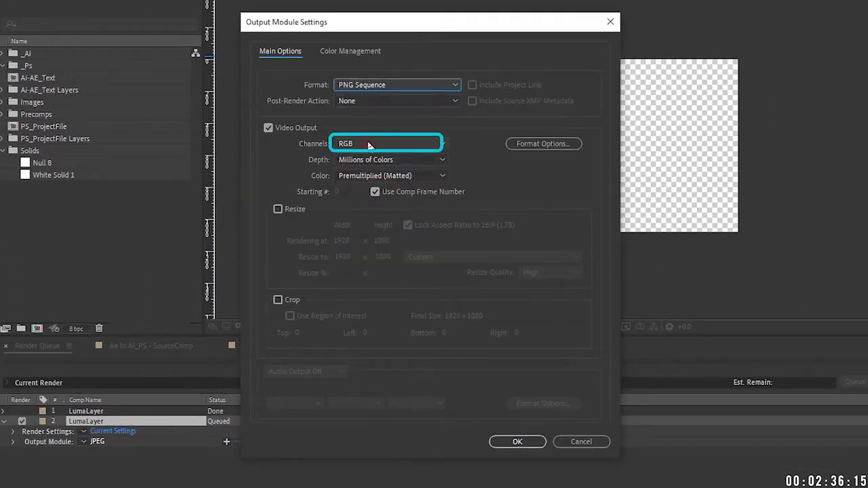
click(373, 143)
click(371, 185)
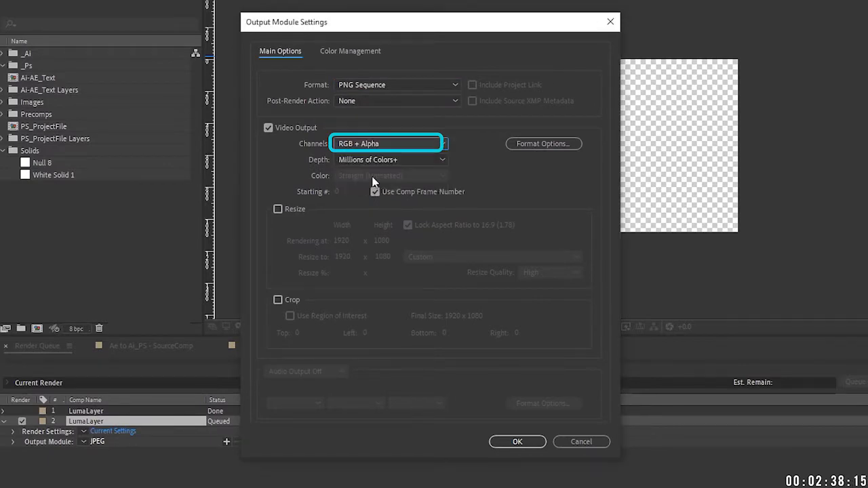
click(517, 442)
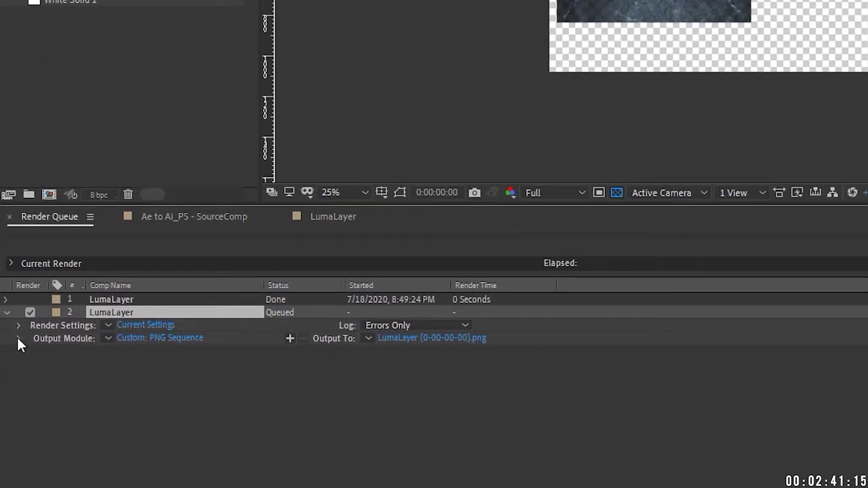
Set the LumaLayer render's post-render action to Import & Replace Usage and render the frame.
click(18, 338)
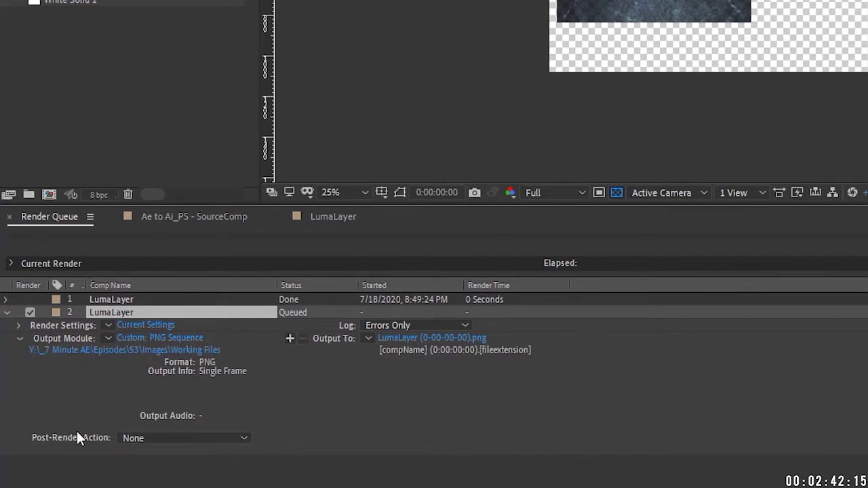
click(169, 438)
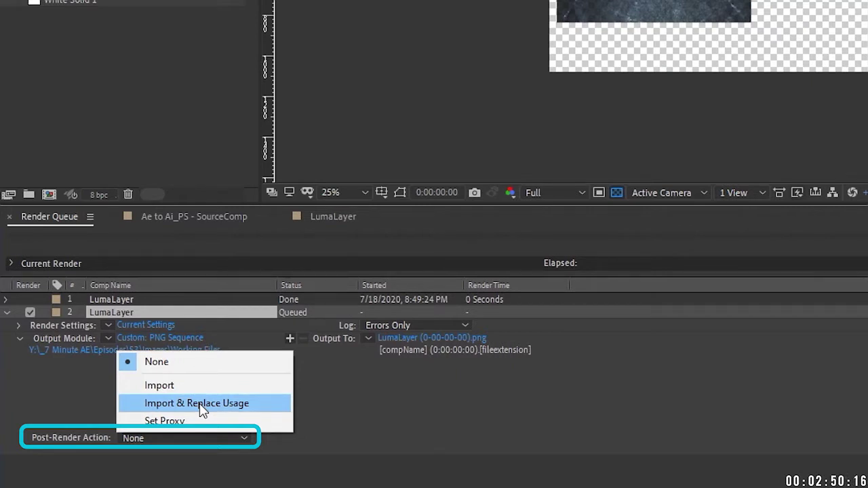
click(202, 405)
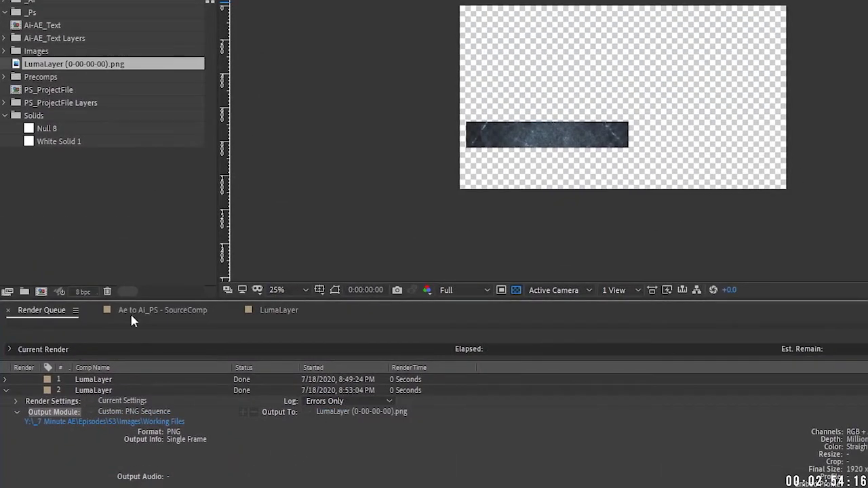
Check the replaced LumaLayer PNG in the Ae to Ai_PS - SourceComp composition by soloing it briefly and comparing with the LumaLayer composition.
click(172, 316)
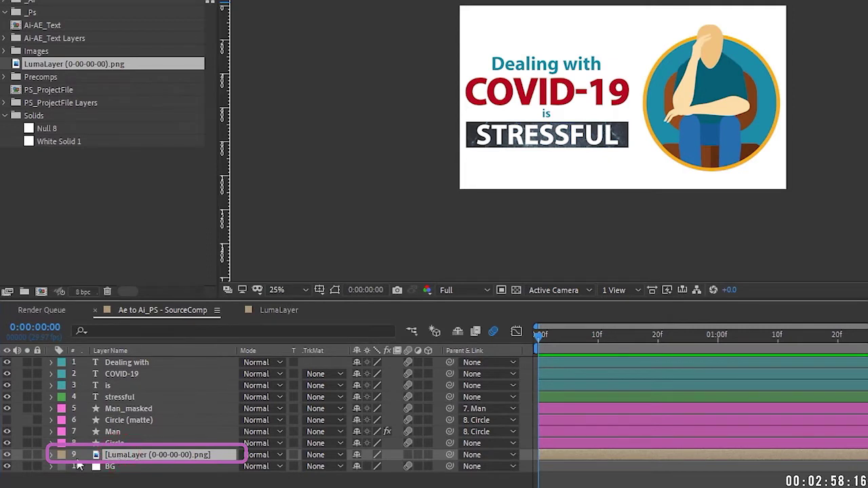
click(28, 455)
click(27, 455)
click(272, 311)
click(155, 312)
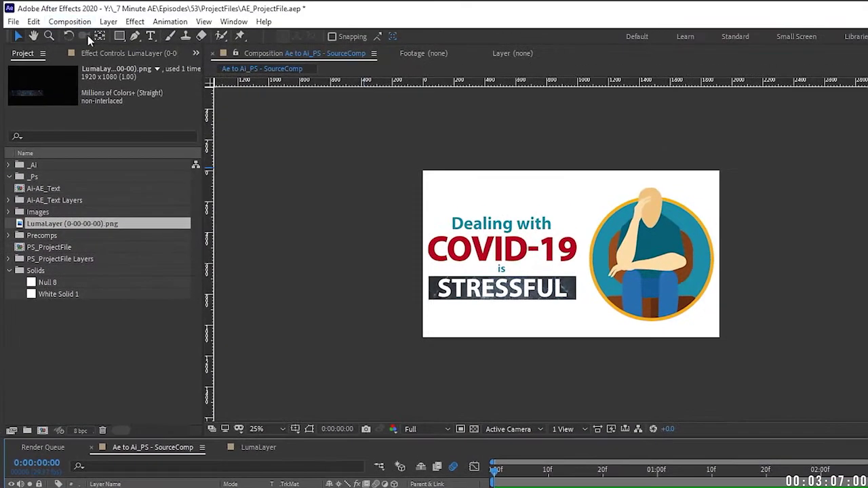
Save the source composition's current frame as Photoshop layers, overwriting the existing Ae to Ai_PS - SourceComp.PSD.
click(69, 21)
click(122, 171)
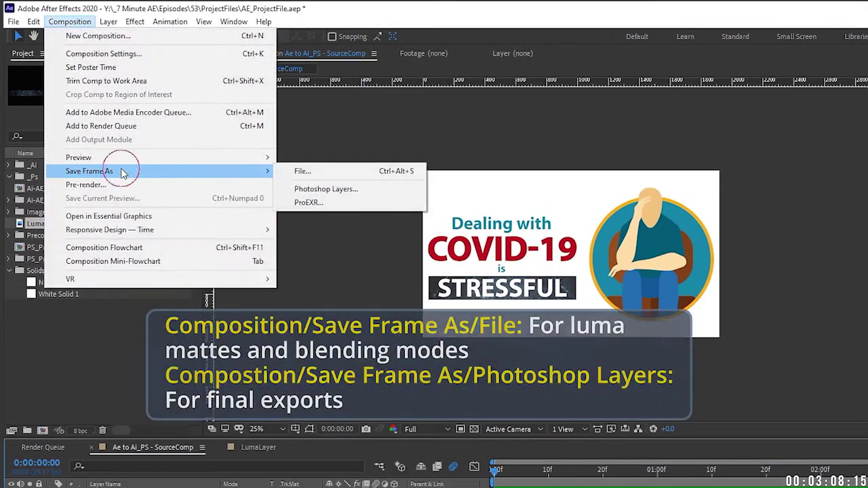
click(346, 190)
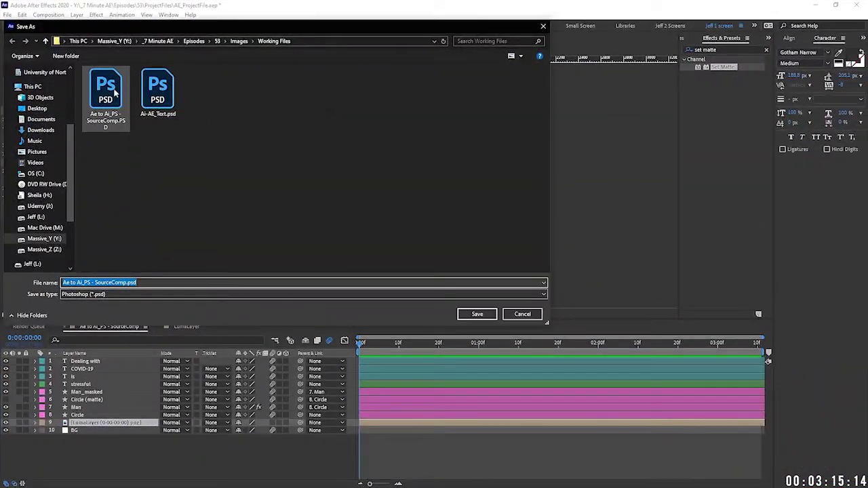
double_click(107, 94)
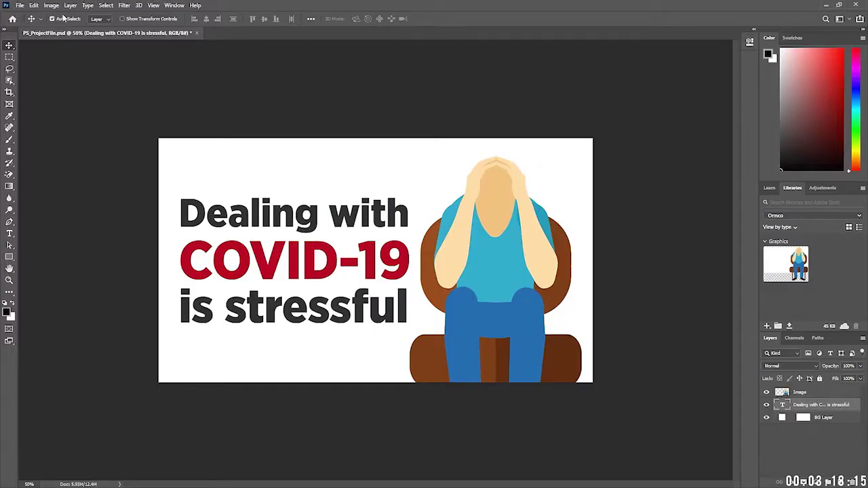
Switch to Photoshop, open Ae to Ai_PS - SourceComp.PSD, and toggle the LumaLayer PNG layer's visibility to check it.
click(20, 5)
double_click(151, 85)
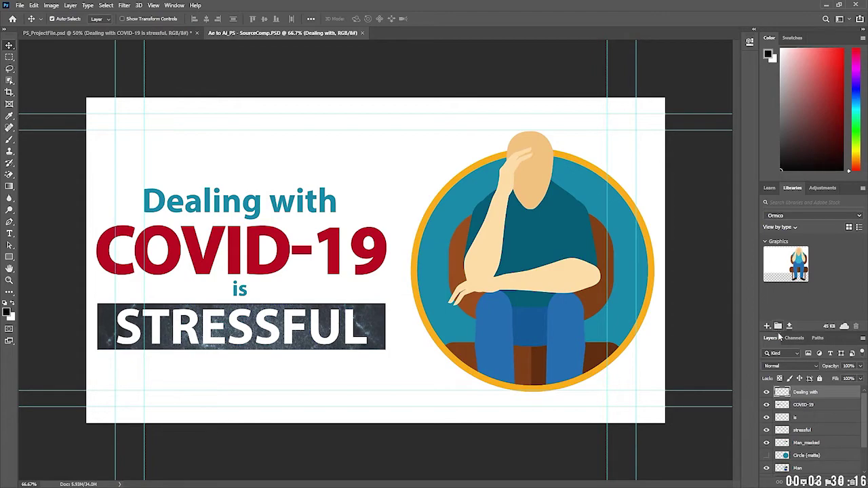
drag(778, 330, 780, 183)
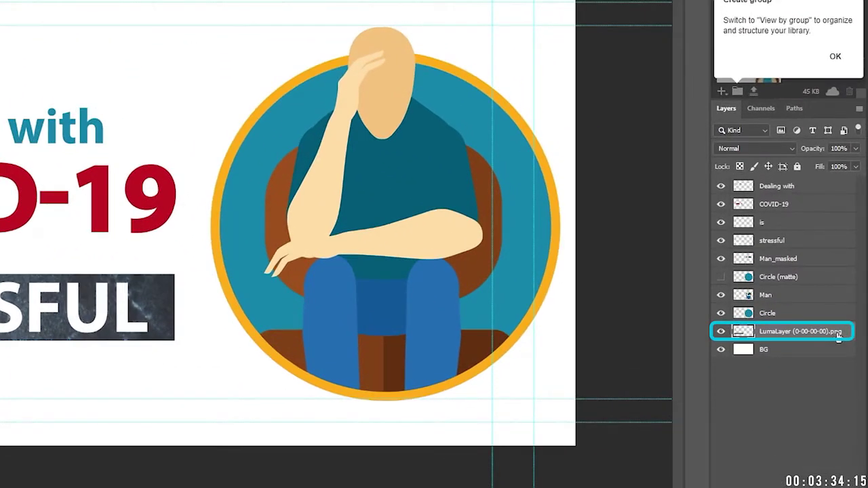
click(721, 331)
click(721, 331)
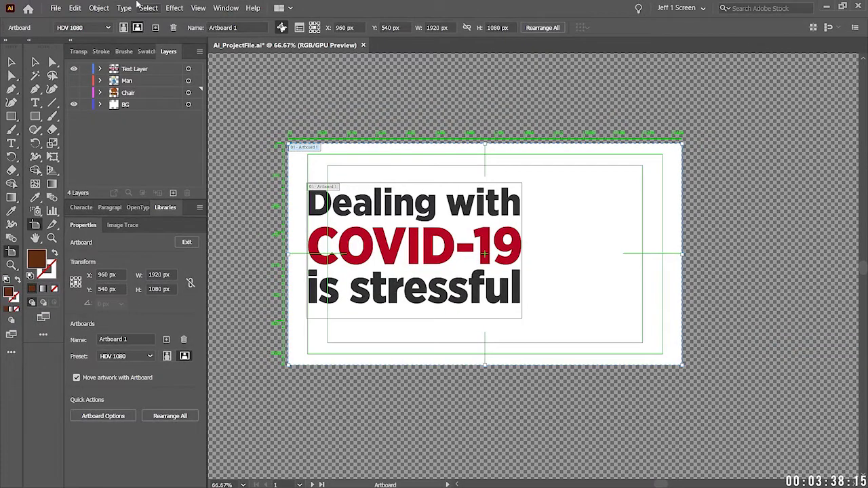
Switch to Illustrator and open Ae to Ai_PS - SourceComp.PSD with the preview shown and Convert Layers to Objects chosen.
click(55, 8)
click(75, 31)
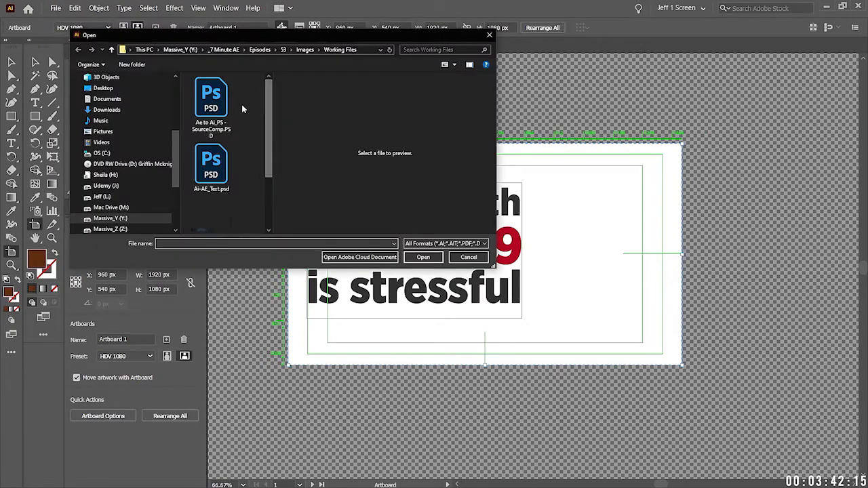
double_click(211, 99)
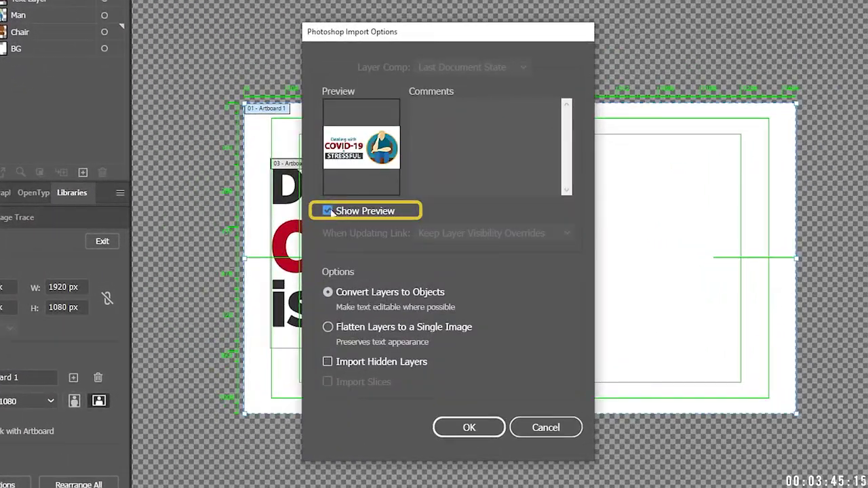
click(348, 221)
click(329, 212)
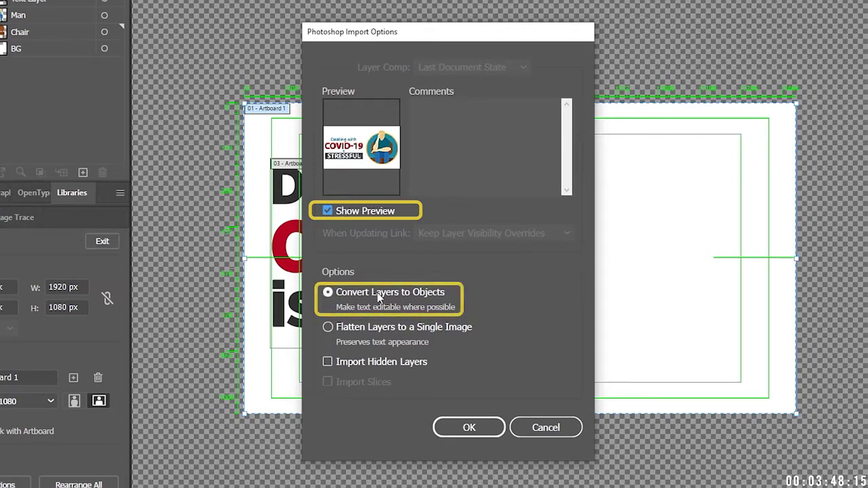
click(355, 295)
click(462, 425)
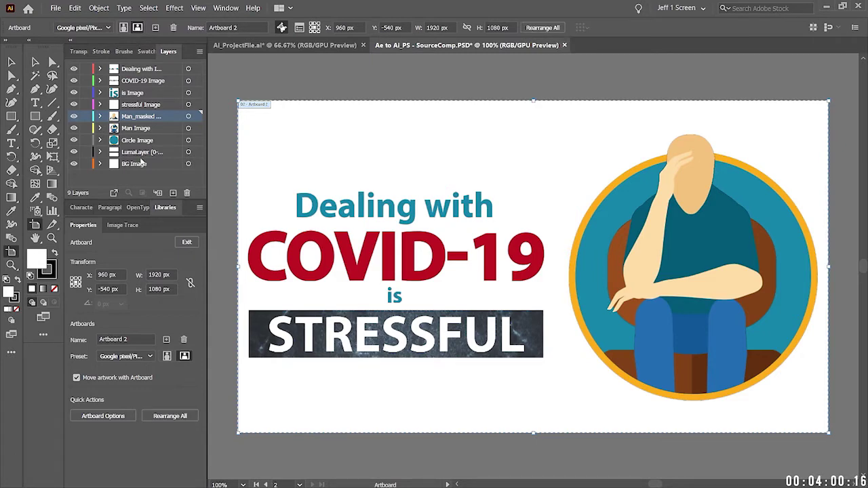
Delete the LumaLayer, BG and four text image layers, keeping only the Man_masked, Man and Circle layers.
click(139, 152)
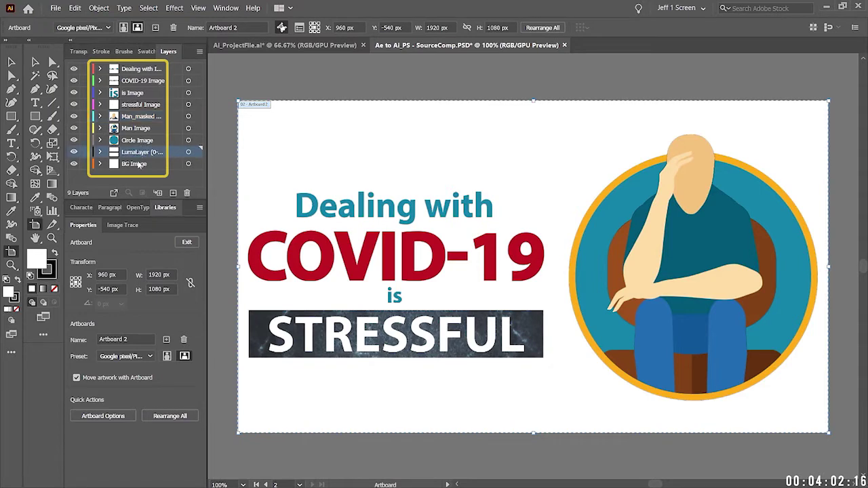
shift+click(136, 163)
drag(135, 164, 188, 194)
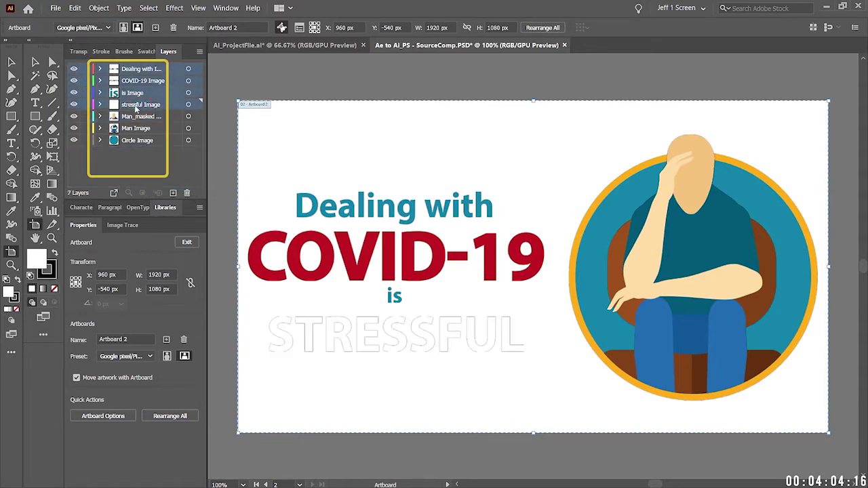
click(188, 194)
Select all the remaining man and circle artwork and move it to near the artboard's centre.
key(a)
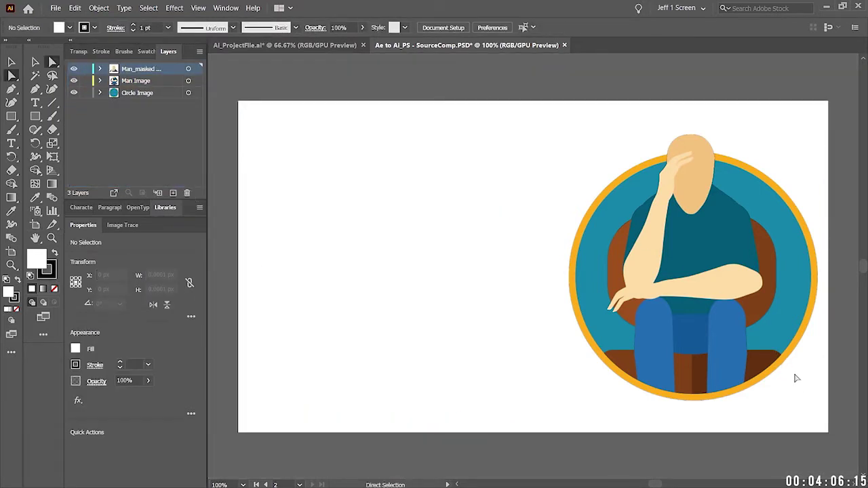
key(ctrl+a)
drag(686, 254, 502, 277)
Enlarge the artboard to about 4680 px wide and scale up the man and circle artwork to fill it.
key(shift+o)
click(436, 27)
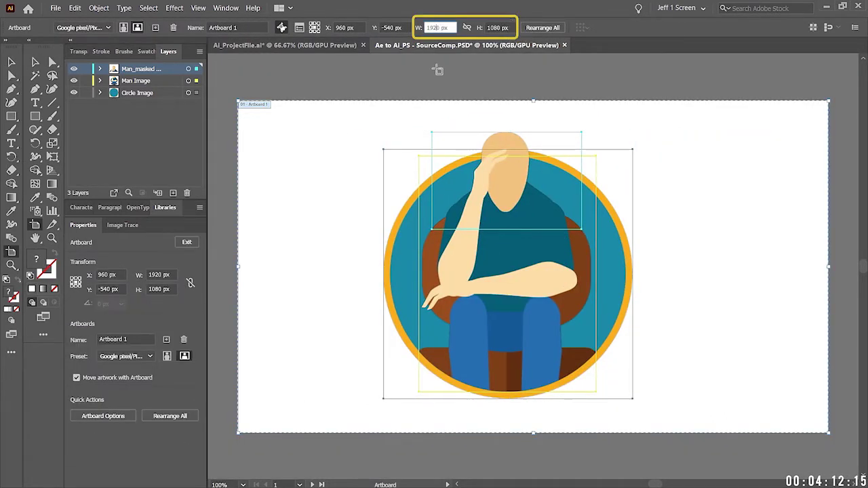
key(ctrl+minus)
key(ctrl+minus)
key(ctrl+minus)
drag(442, 209, 300, 74)
drag(641, 323, 779, 427)
click(36, 63)
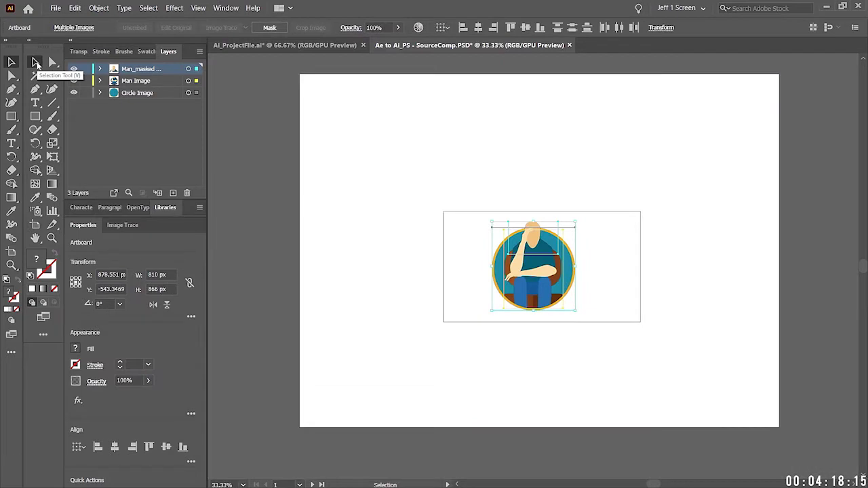
click(491, 224)
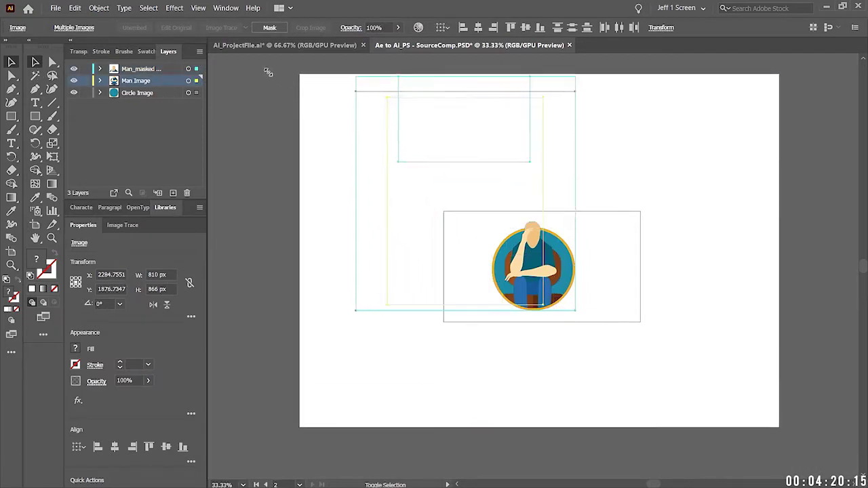
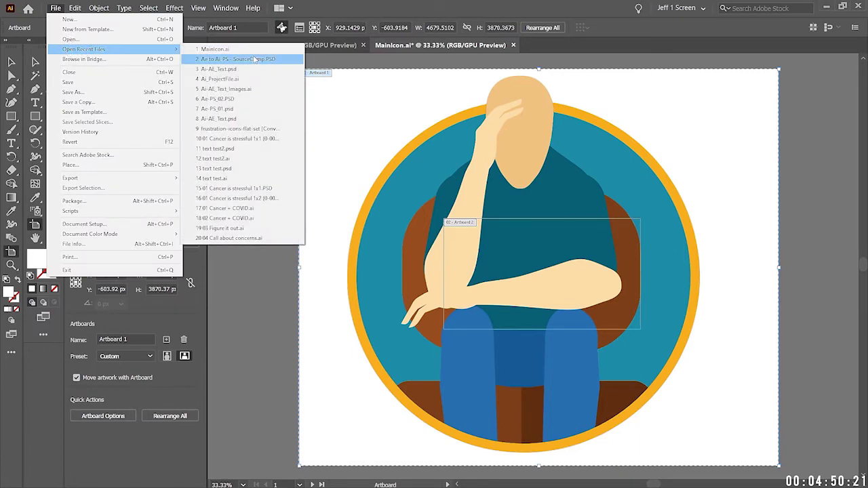
Reopen Ae to Ai_PS - SourceComp.PSD with layers converted to objects, and widen the layer list to show full layer names.
click(253, 59)
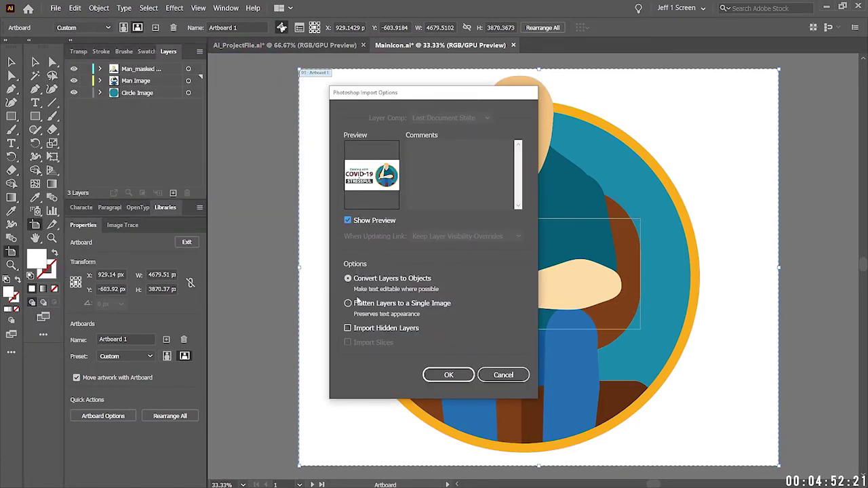
click(456, 377)
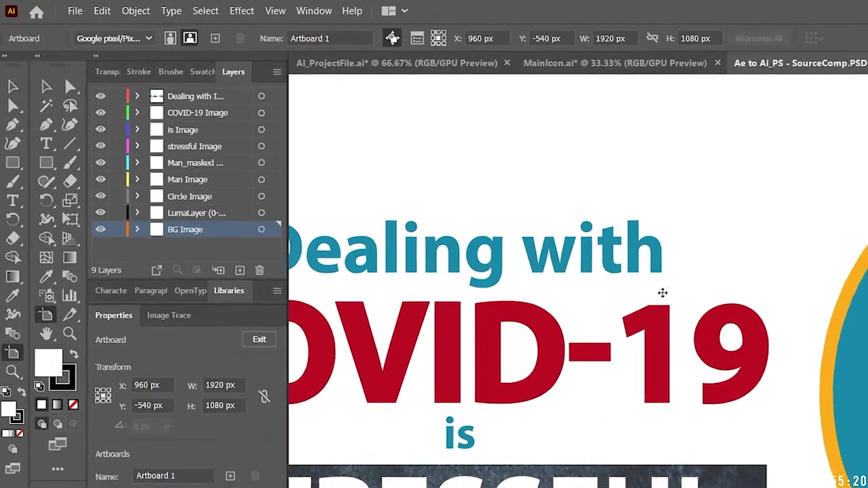
click(74, 71)
click(102, 99)
click(101, 99)
drag(444, 200, 647, 207)
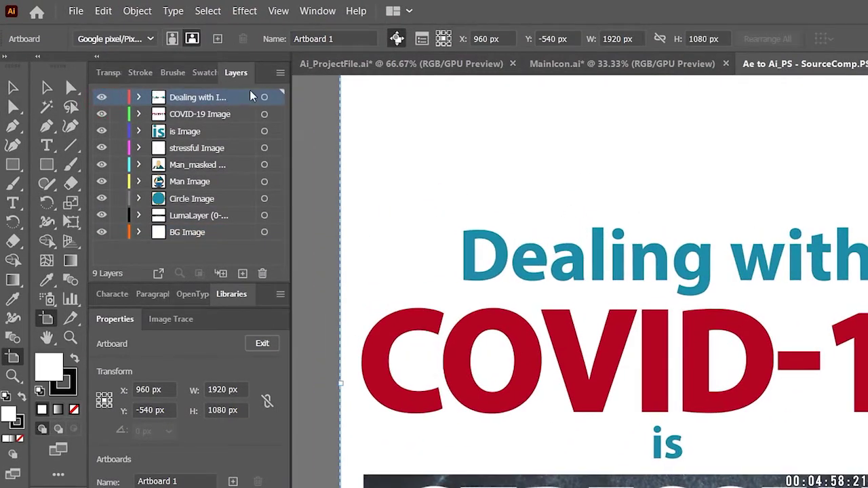
drag(293, 88, 411, 88)
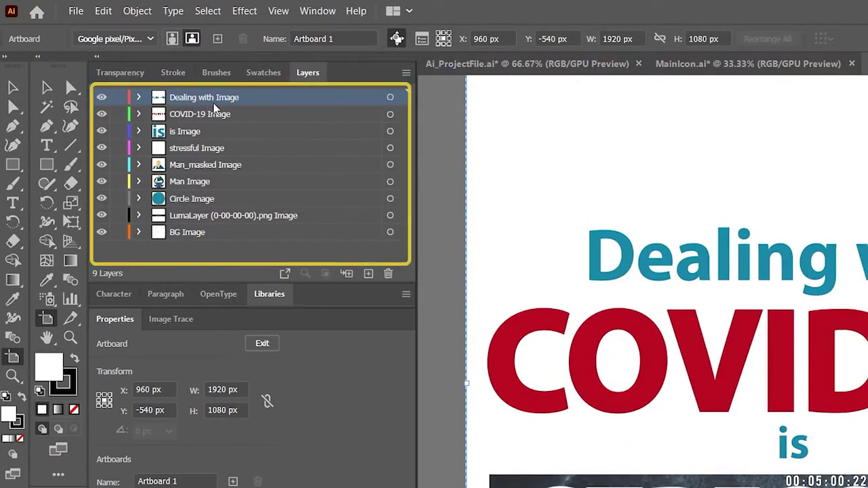
Expand the Dealing with Image layer and select its text on the artboard to examine what kind of object it is.
click(139, 97)
click(202, 117)
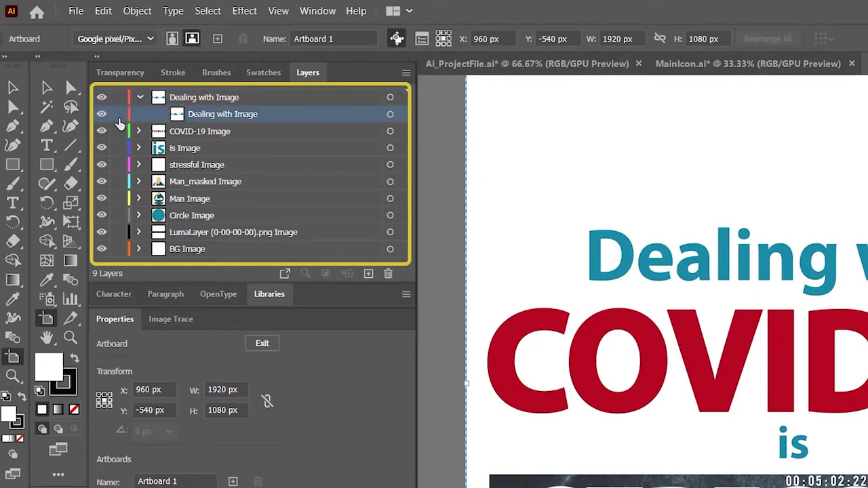
click(676, 264)
right_click(675, 263)
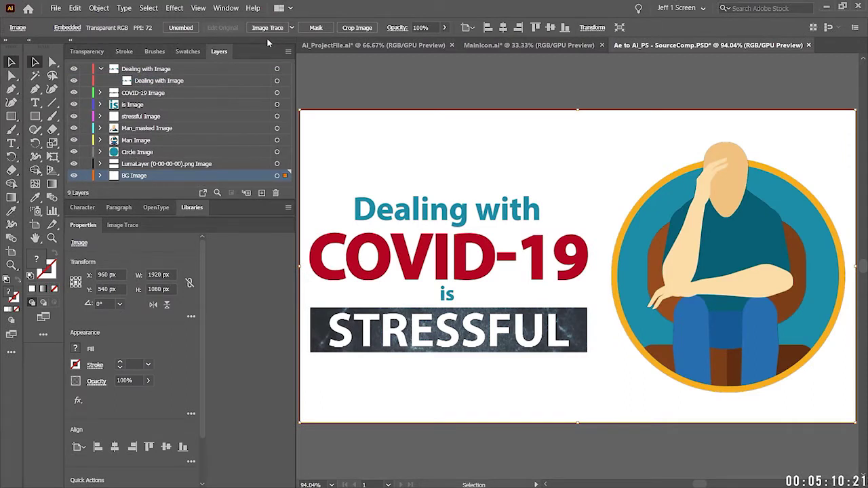
click(439, 213)
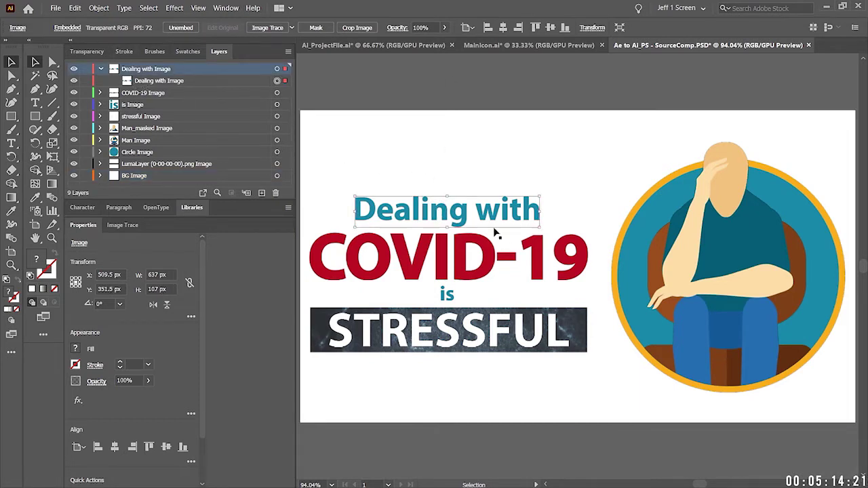
Switch to Photoshop and select the Dealing with layer to examine its layer type.
key(alt+Tab)
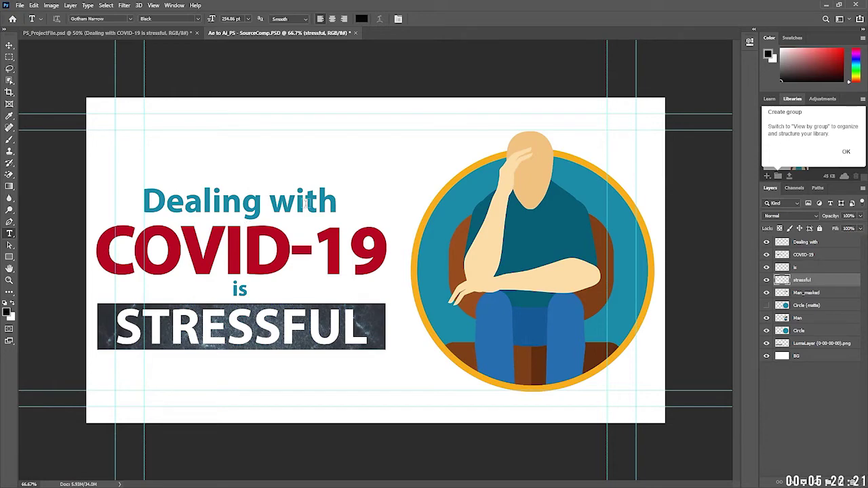
click(9, 45)
click(804, 241)
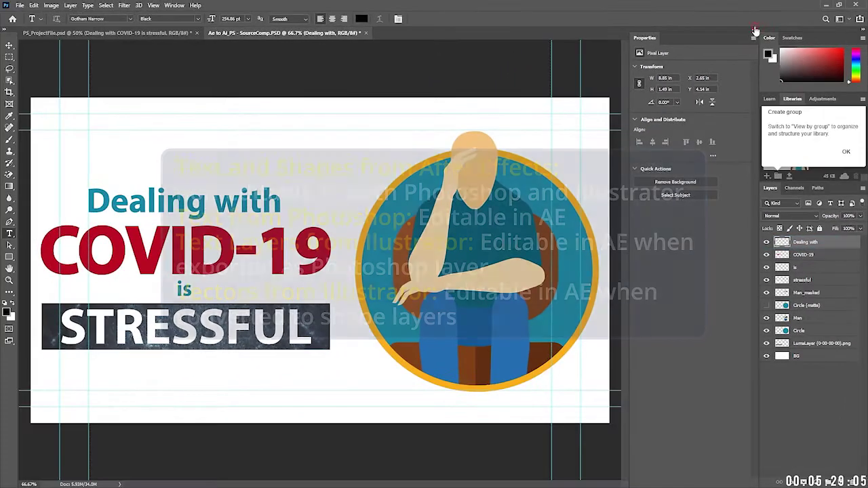
Switch to After Effects, queue the SourceComp's current frame as a single file, and set its output to PNG Sequence with RGB + Alpha channels.
click(725, 19)
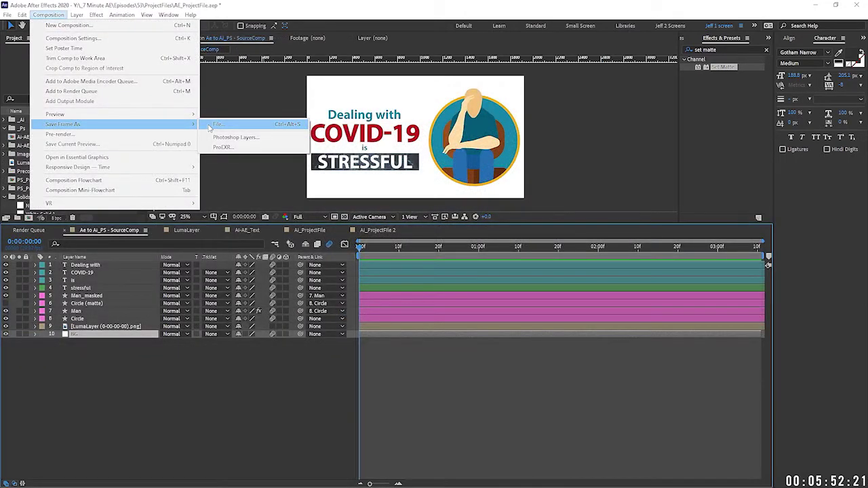
click(212, 125)
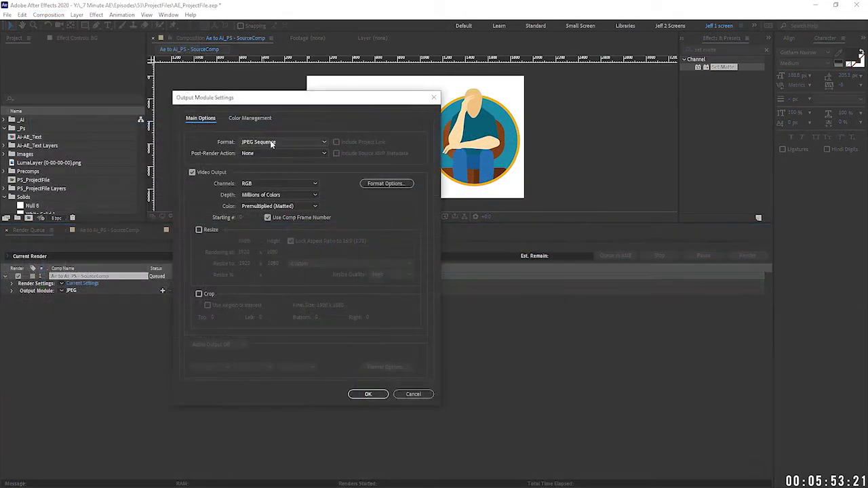
click(282, 141)
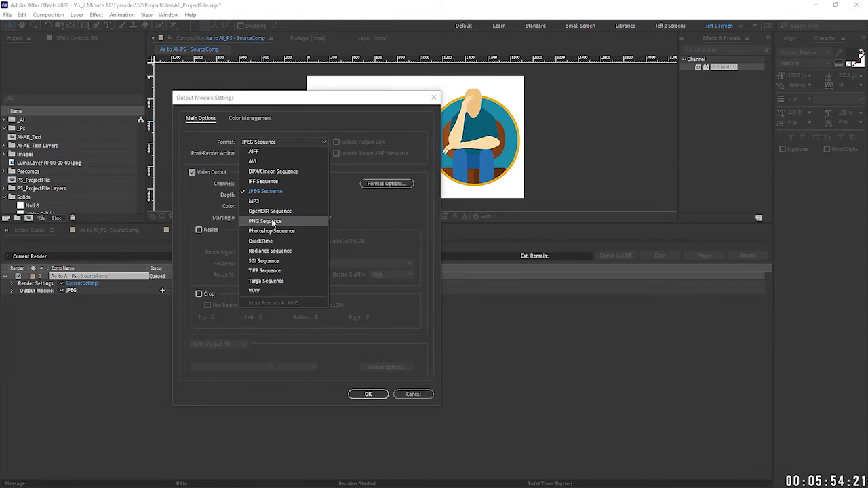
click(273, 222)
click(274, 183)
click(273, 215)
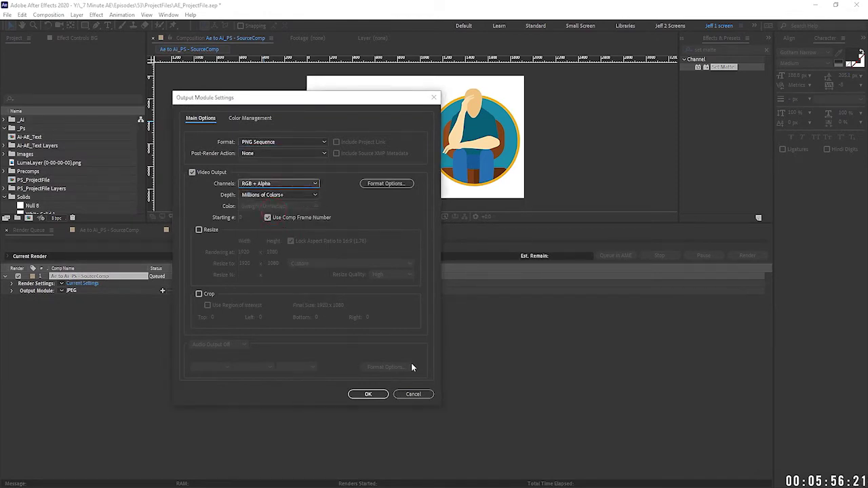
click(368, 394)
Expand the queued frame's output module details and open the post-render action choices.
click(12, 291)
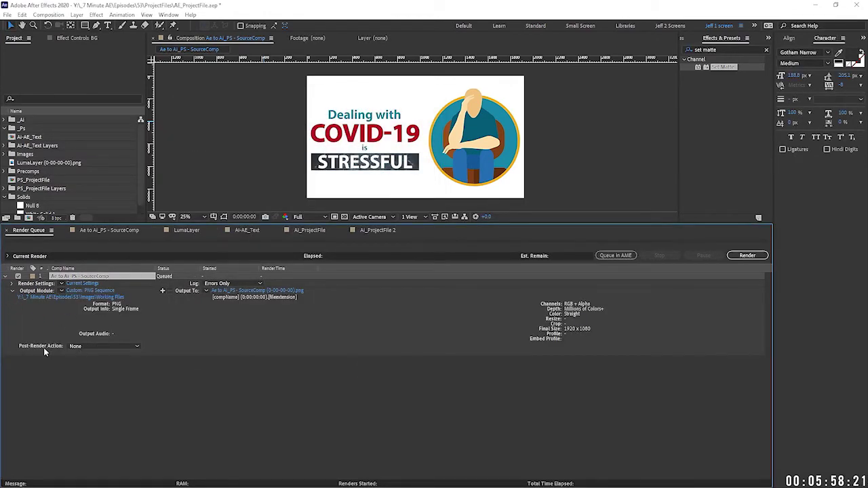
click(88, 345)
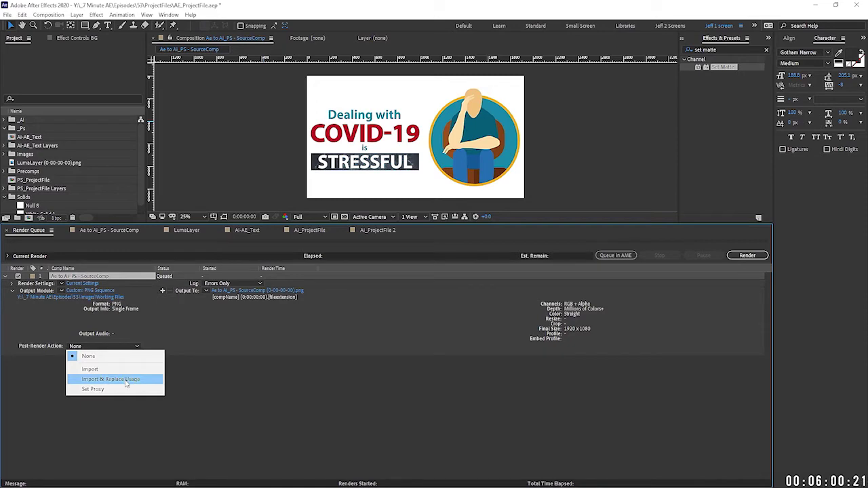